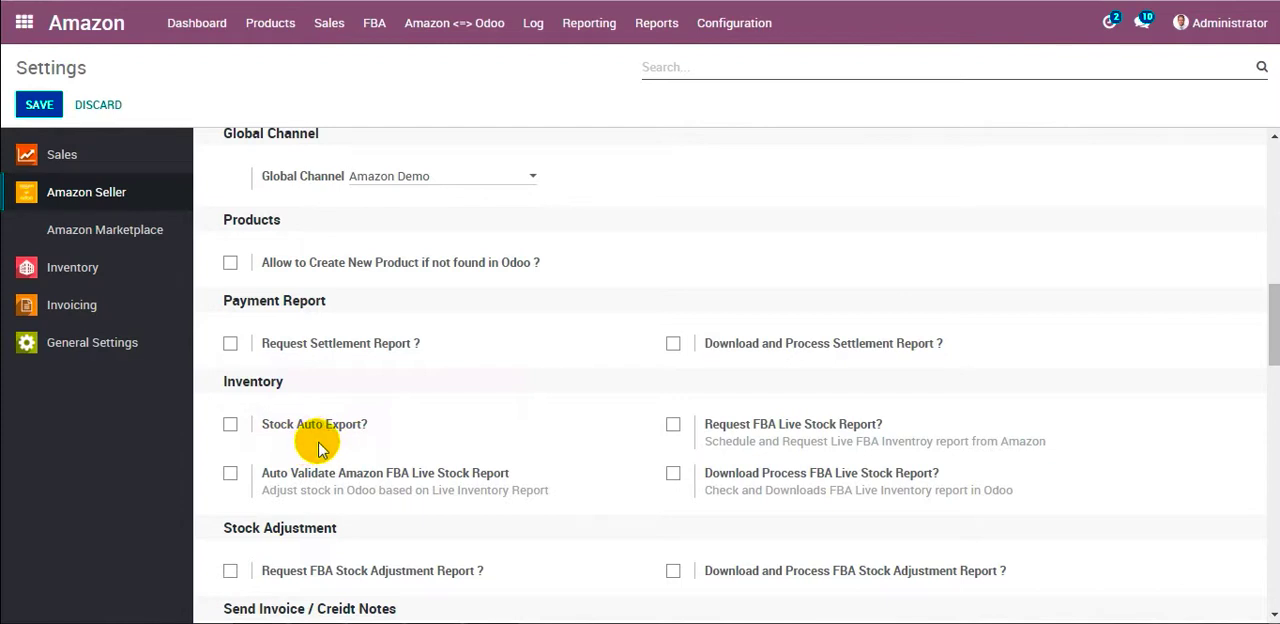
Try the Stock Auto Export option in the Inventory section of the Amazon Seller settings and switch it back off.
left_click(229, 426)
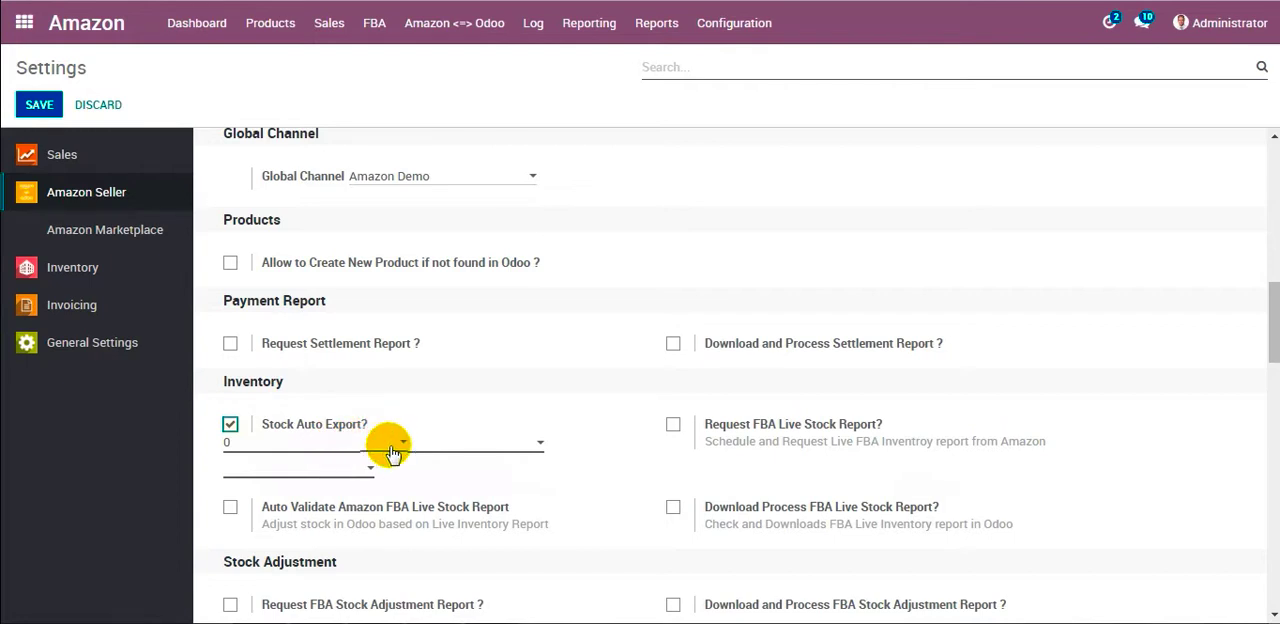
left_click(229, 424)
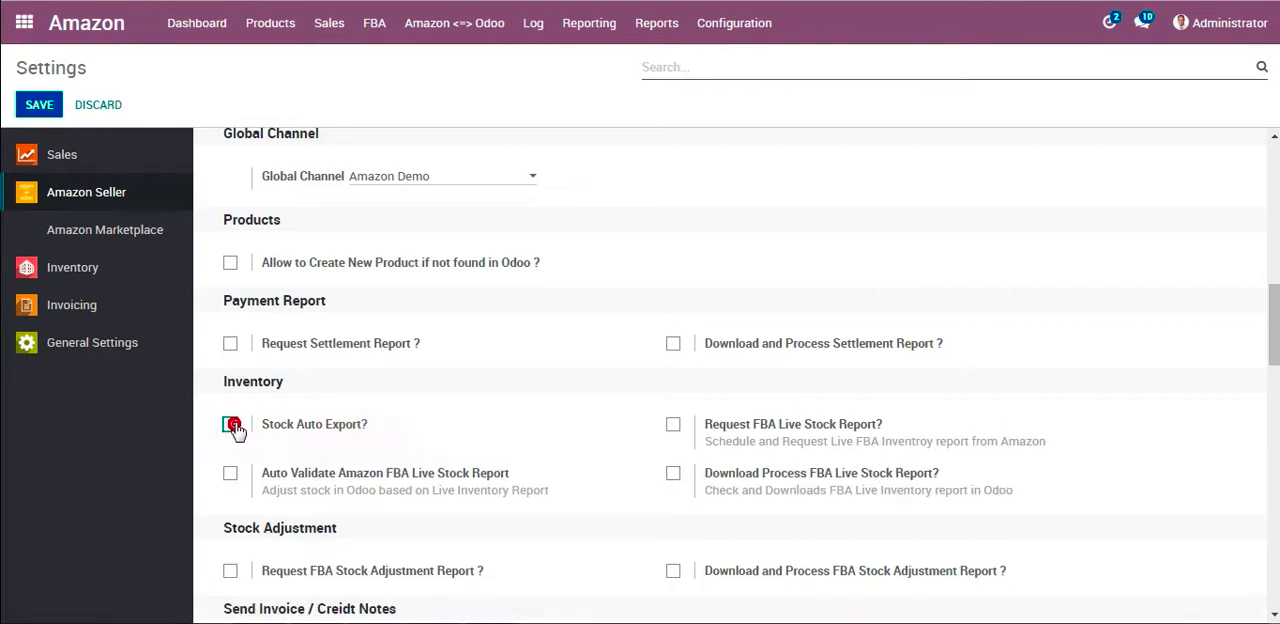
Review the Amazon Marketplace settings for Amazon.fr, including the inventory Stock Field and the order fulfillment warehouses.
left_click(137, 232)
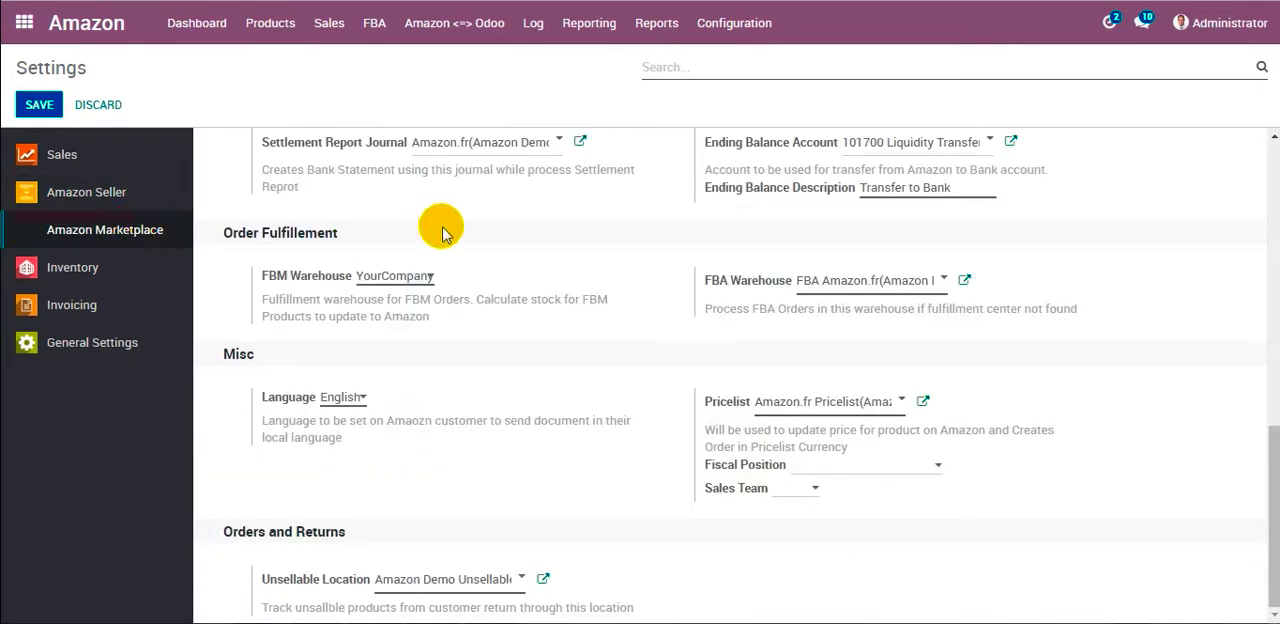
scroll(444, 230, "up", 5)
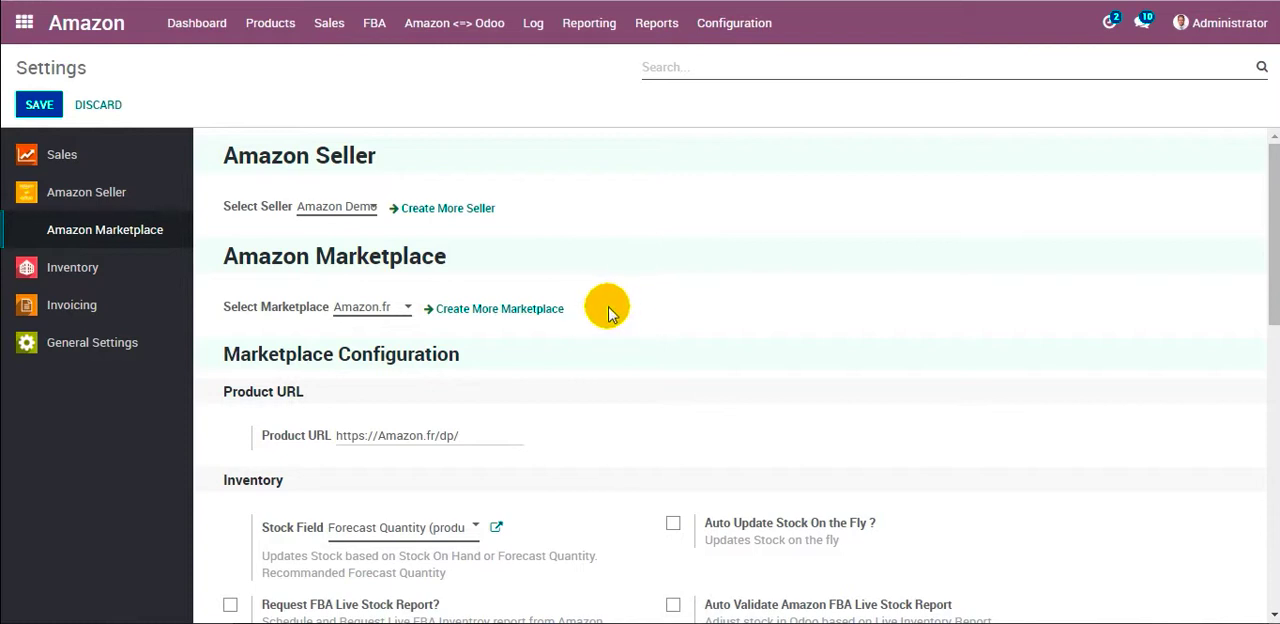
scroll(612, 300, "down", 3)
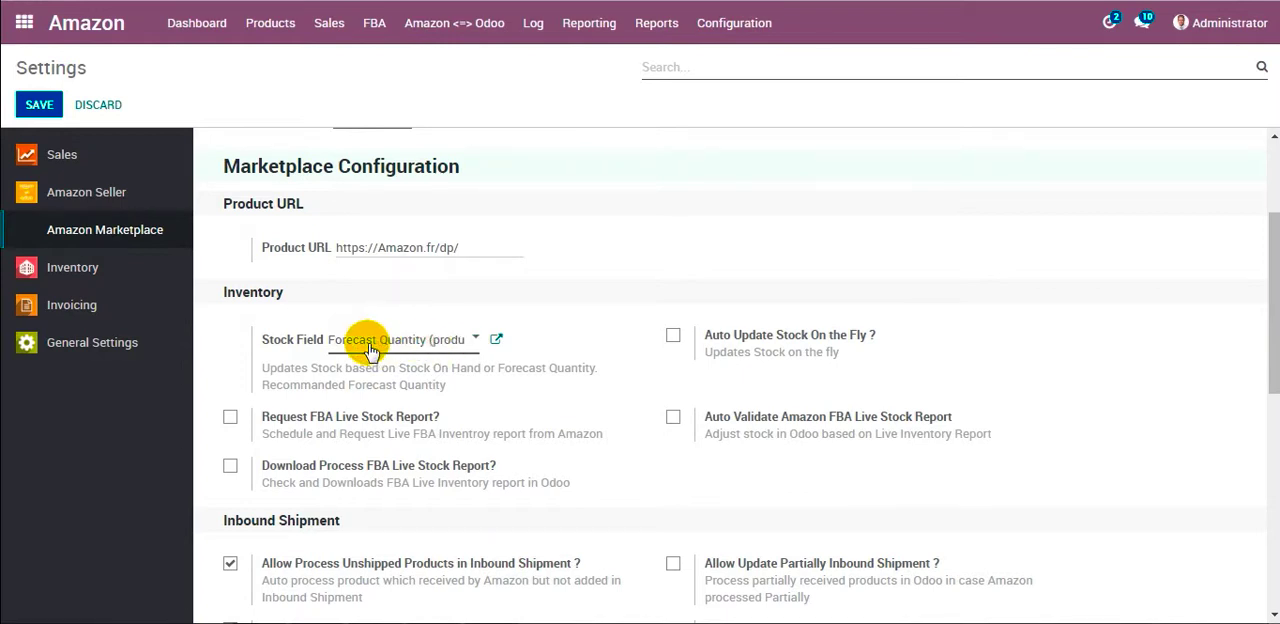
left_click(453, 344)
left_click(453, 344)
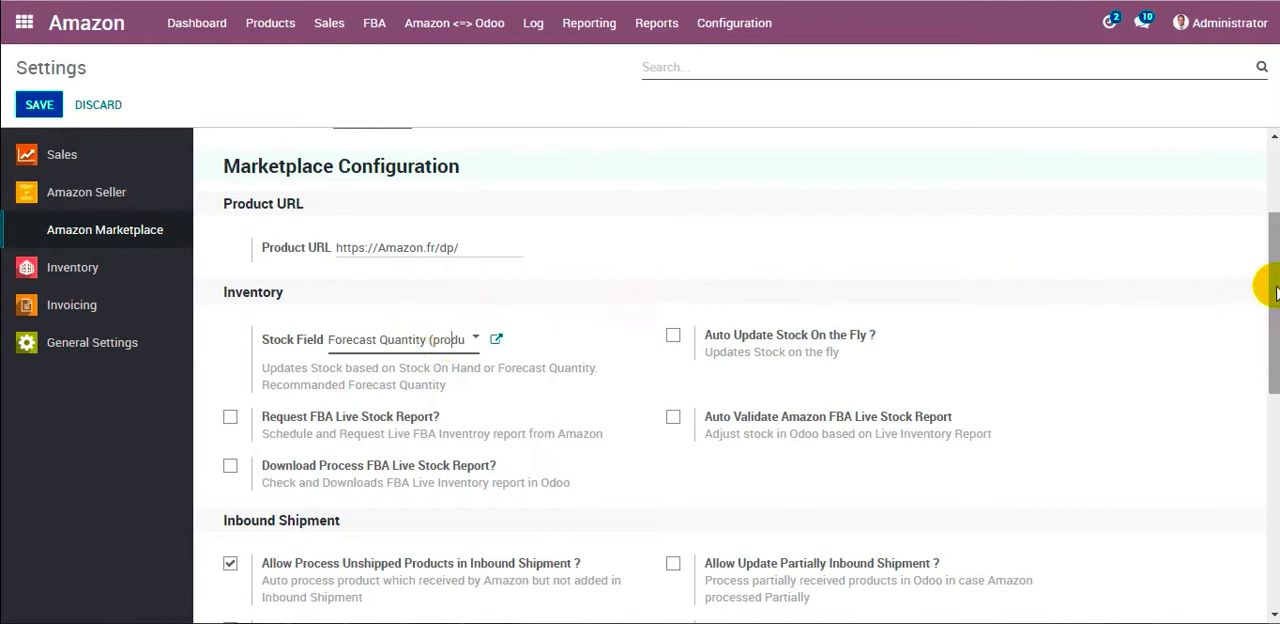
left_click_drag(1276, 287, 1277, 425)
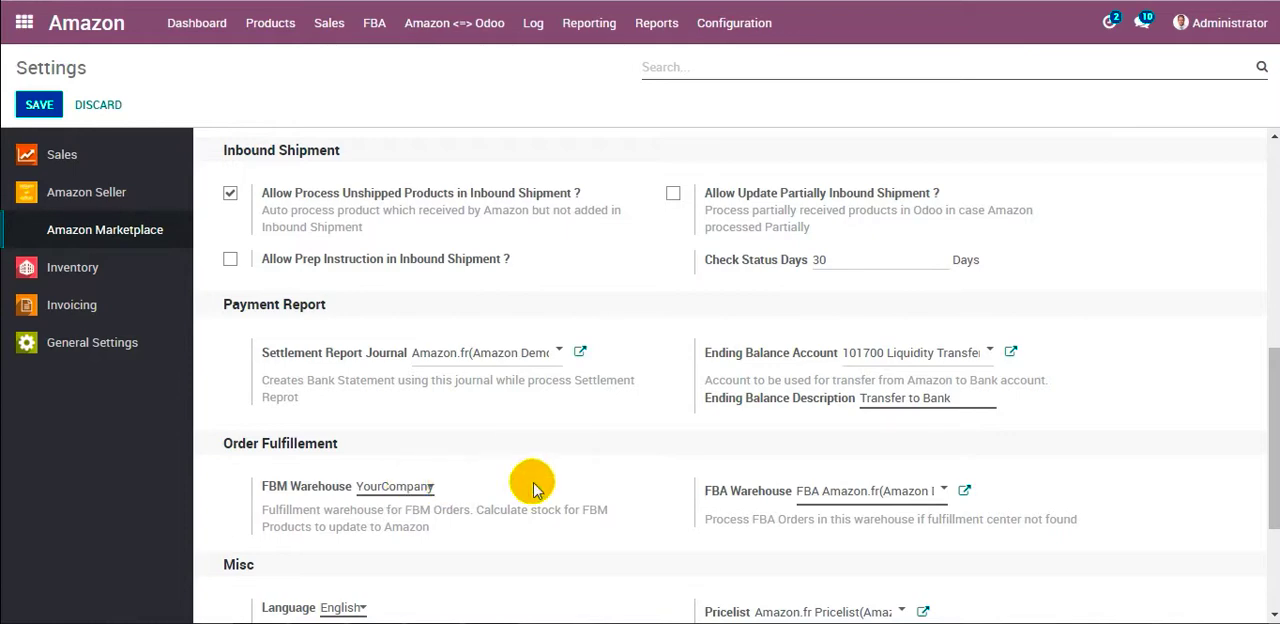
scroll(431, 405, "up", 4)
scroll(371, 449, "up", 2)
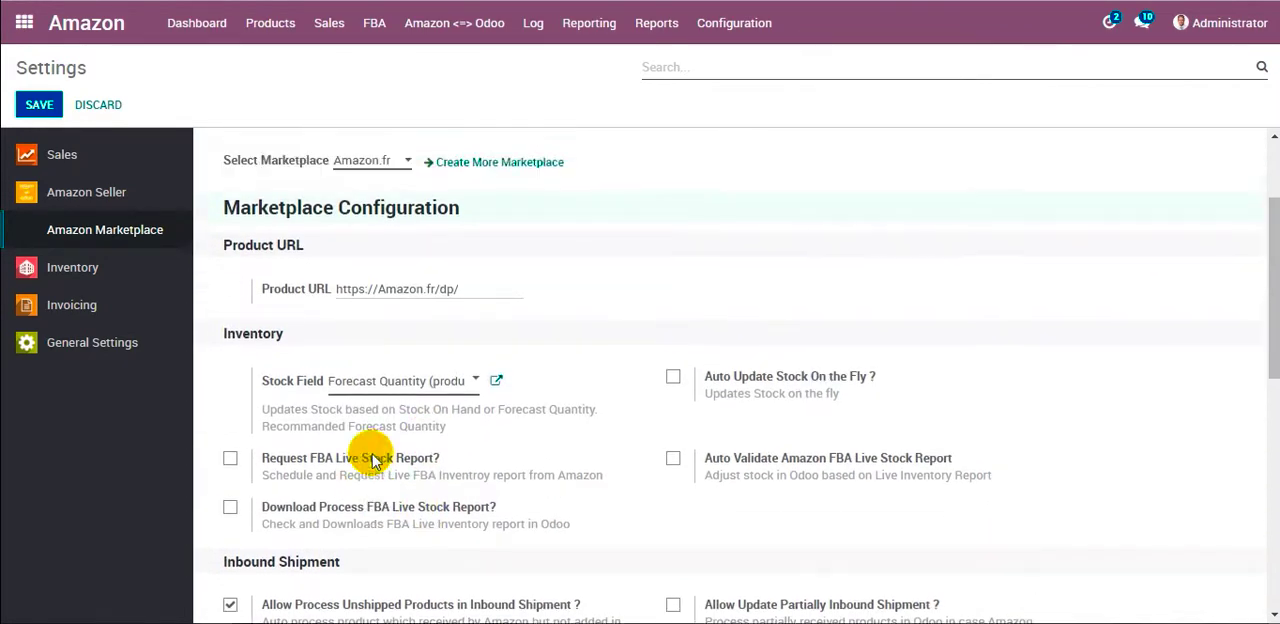
Open Demo Product 1 from the list of all Amazon product variants.
left_click(289, 24)
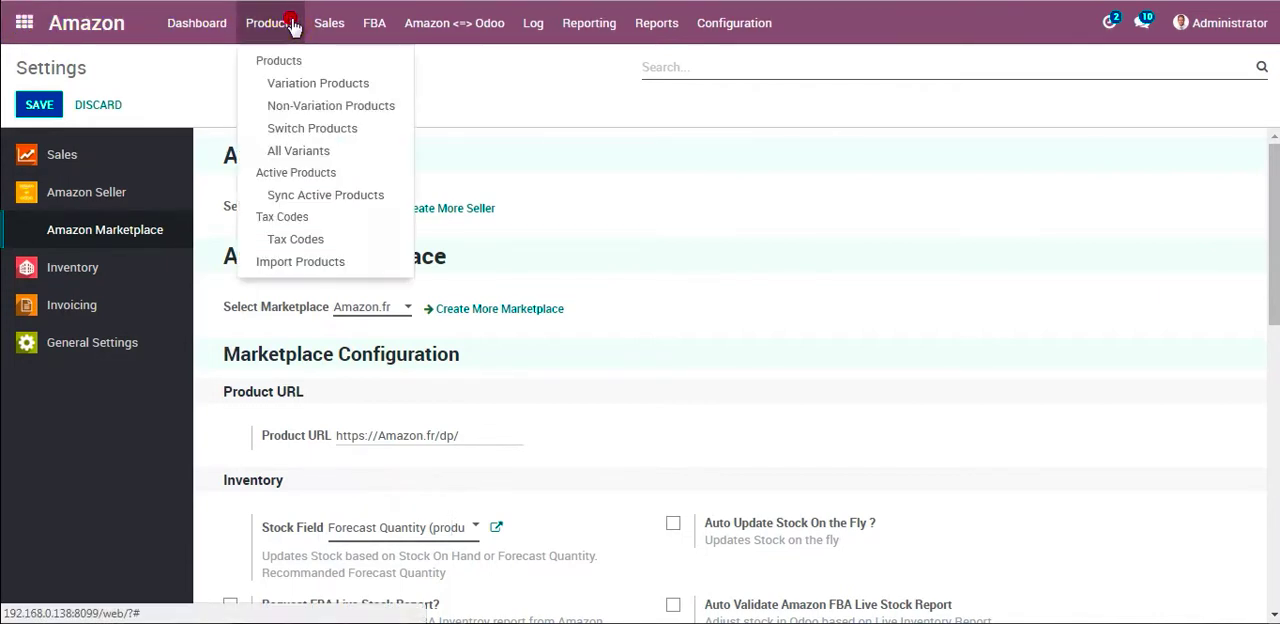
left_click(295, 150)
left_click(367, 155)
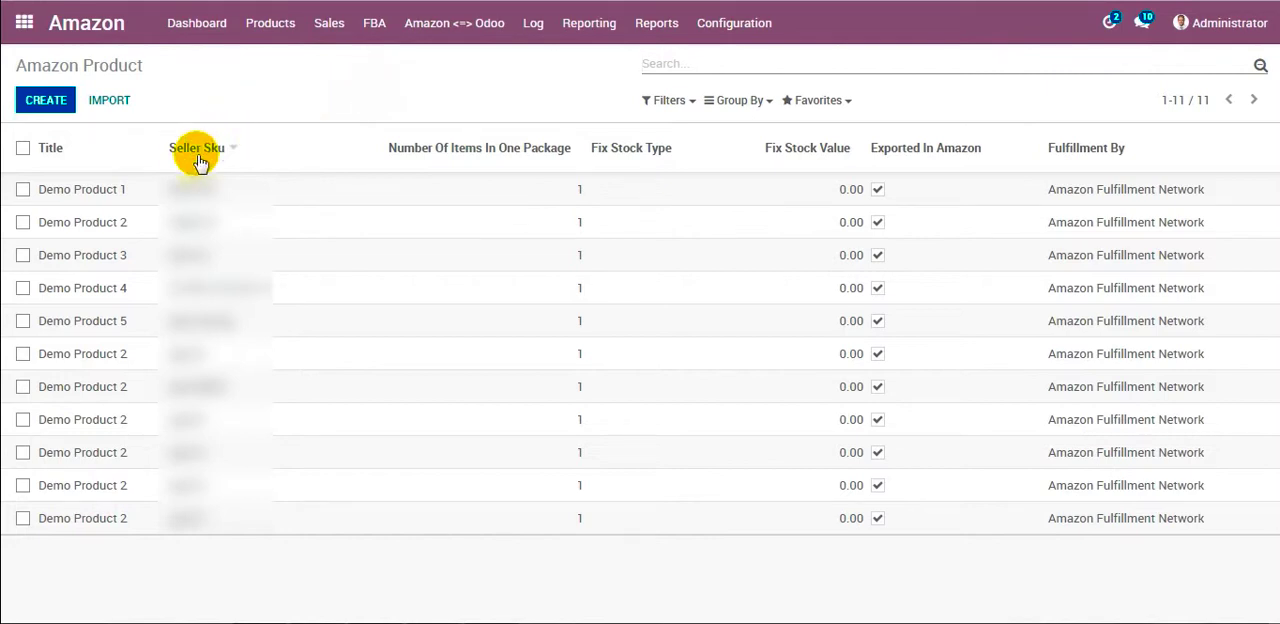
left_click(188, 185)
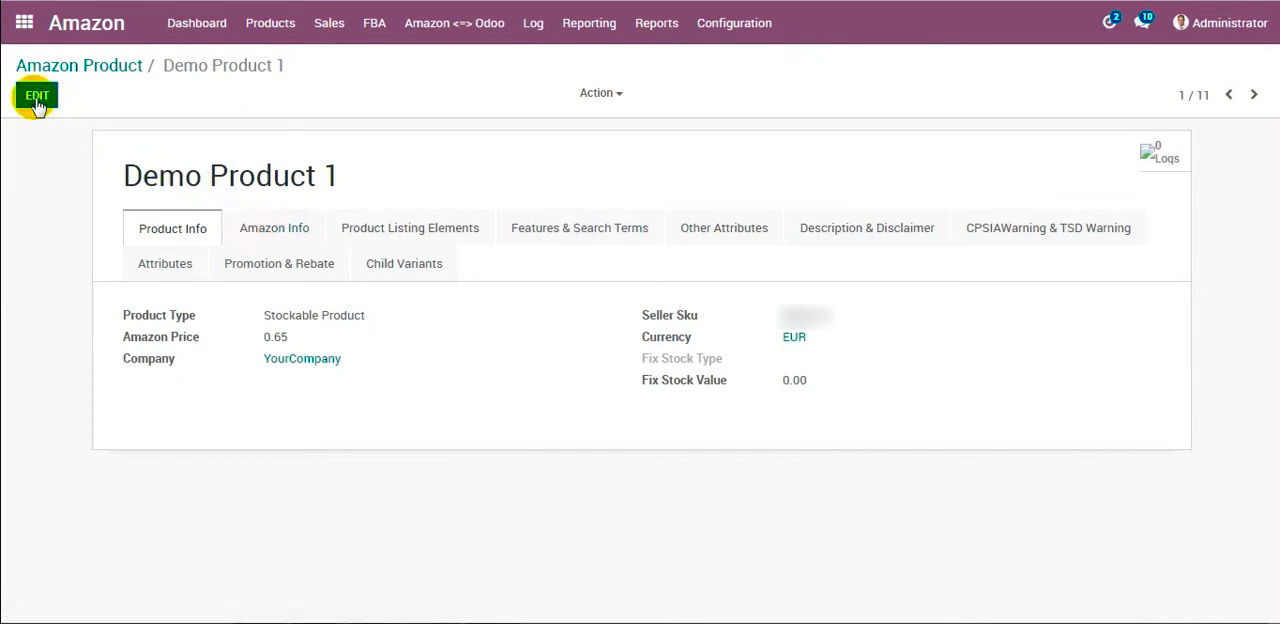
Edit Demo Product 1, setting its Fix Stock Type to Fix and its Fix Stock Value to 5.
left_click(36, 98)
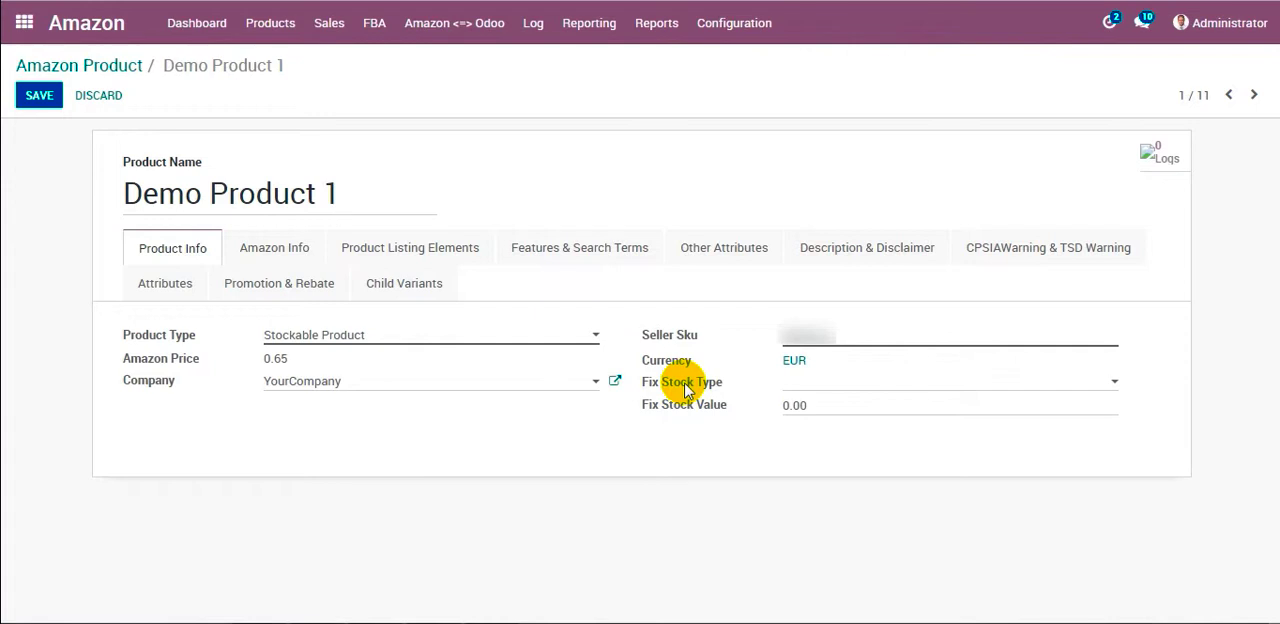
left_click(841, 388)
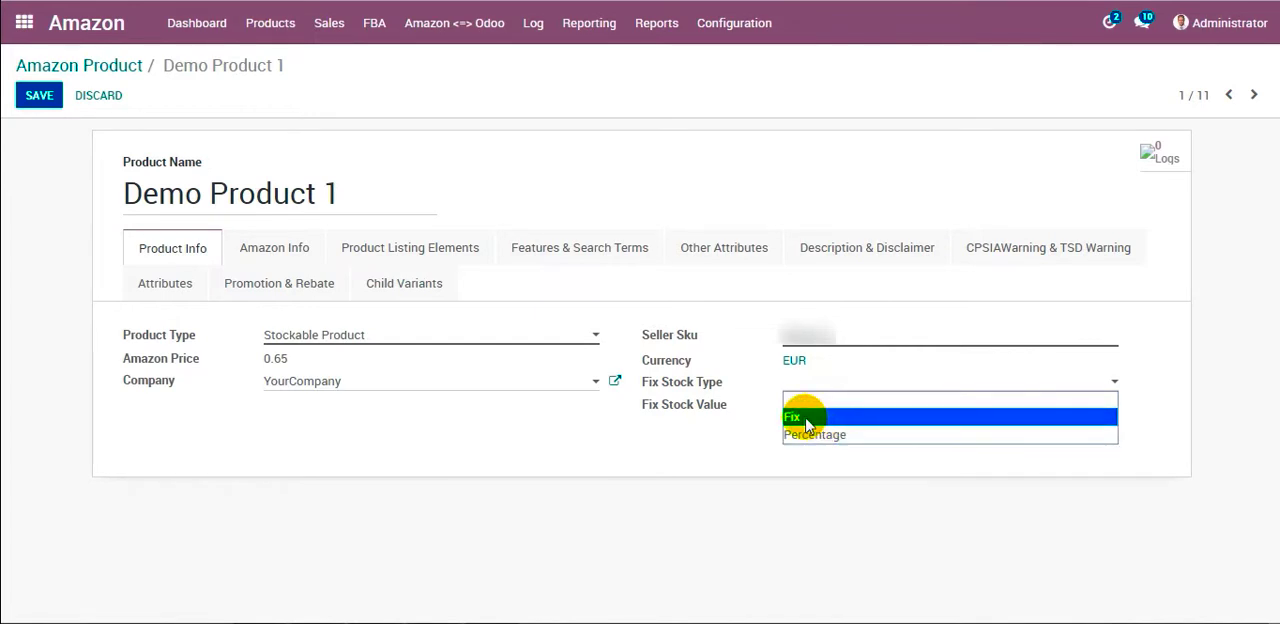
left_click(812, 416)
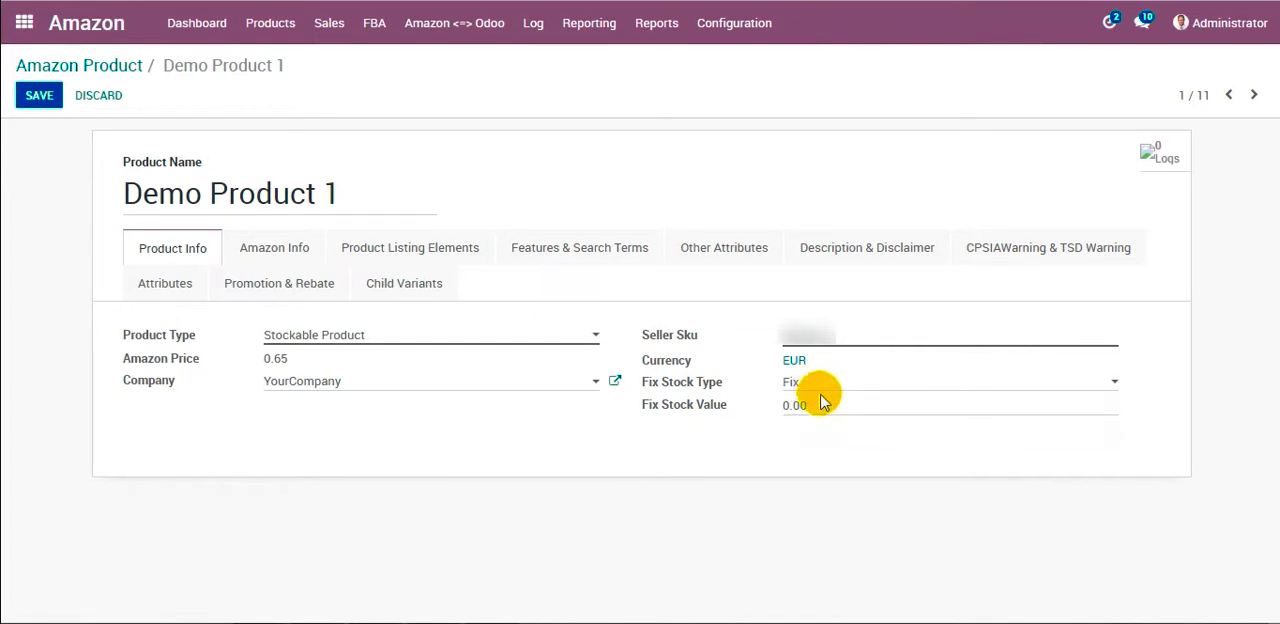
left_click_drag(823, 401, 757, 405)
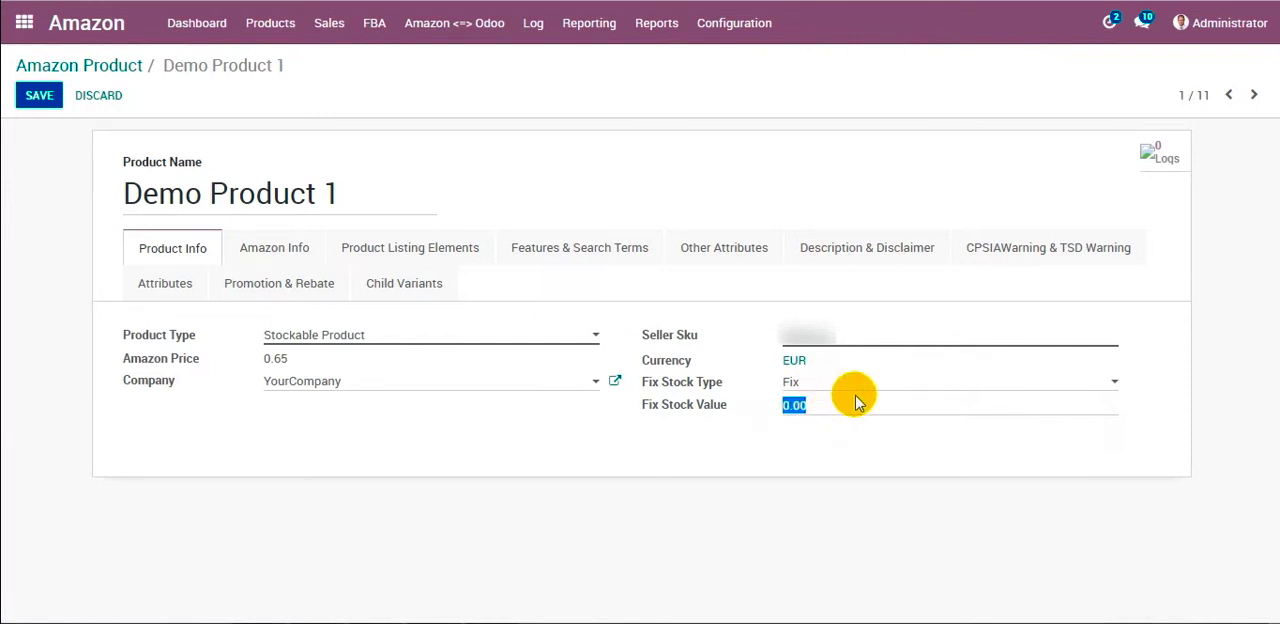
type("5")
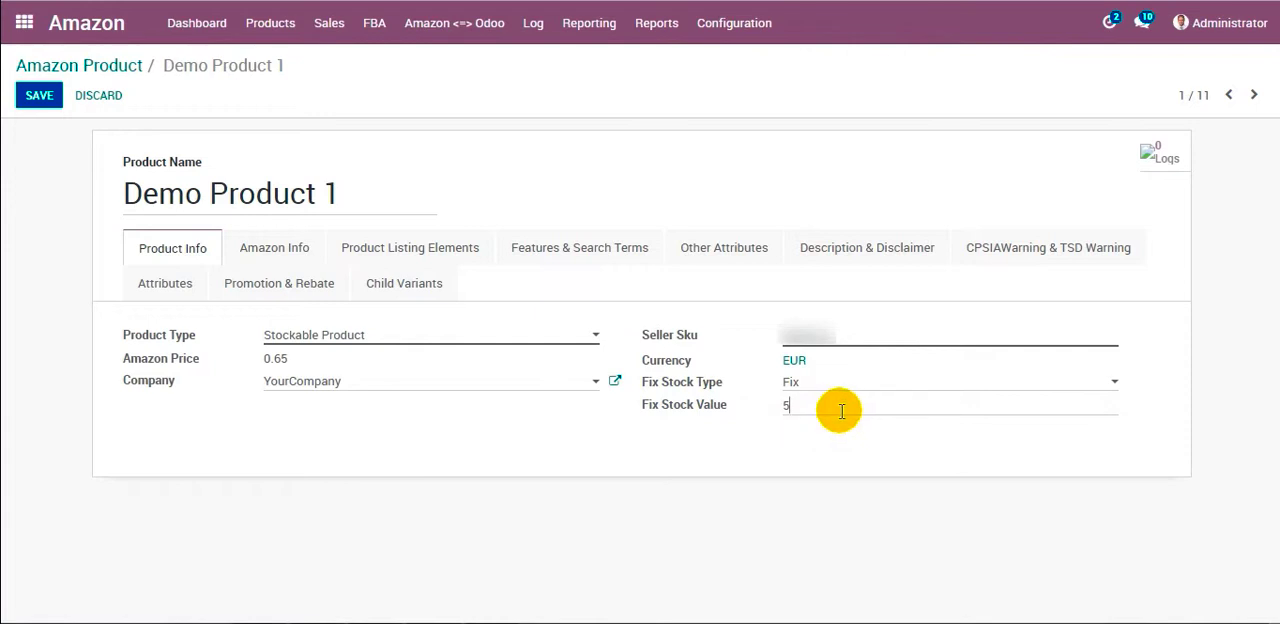
Set the Fix Stock Type to Percentage with a value of 10, and return to the product list discarding the edits.
left_click(837, 381)
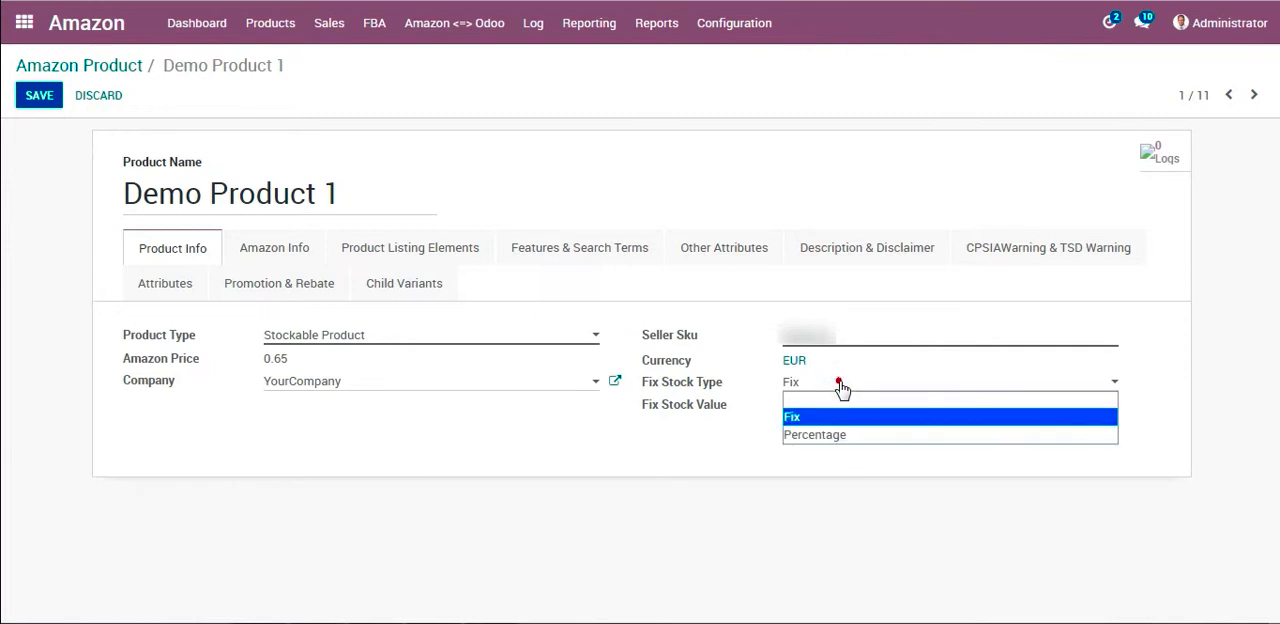
left_click(830, 434)
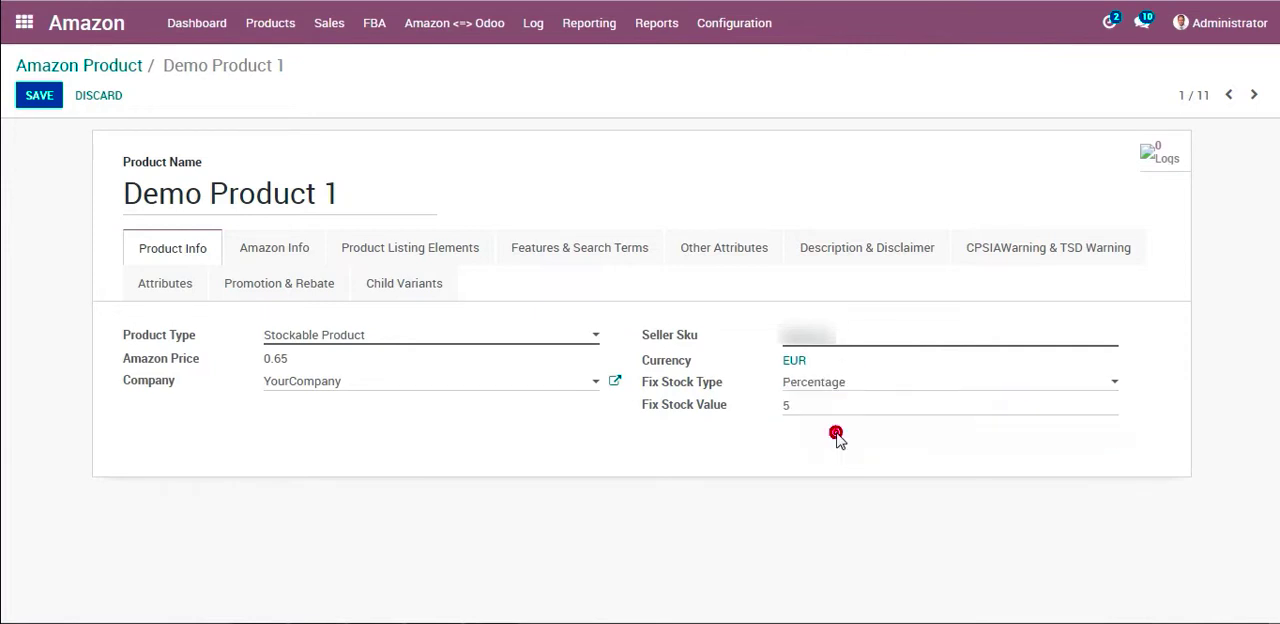
left_click_drag(821, 403, 775, 405)
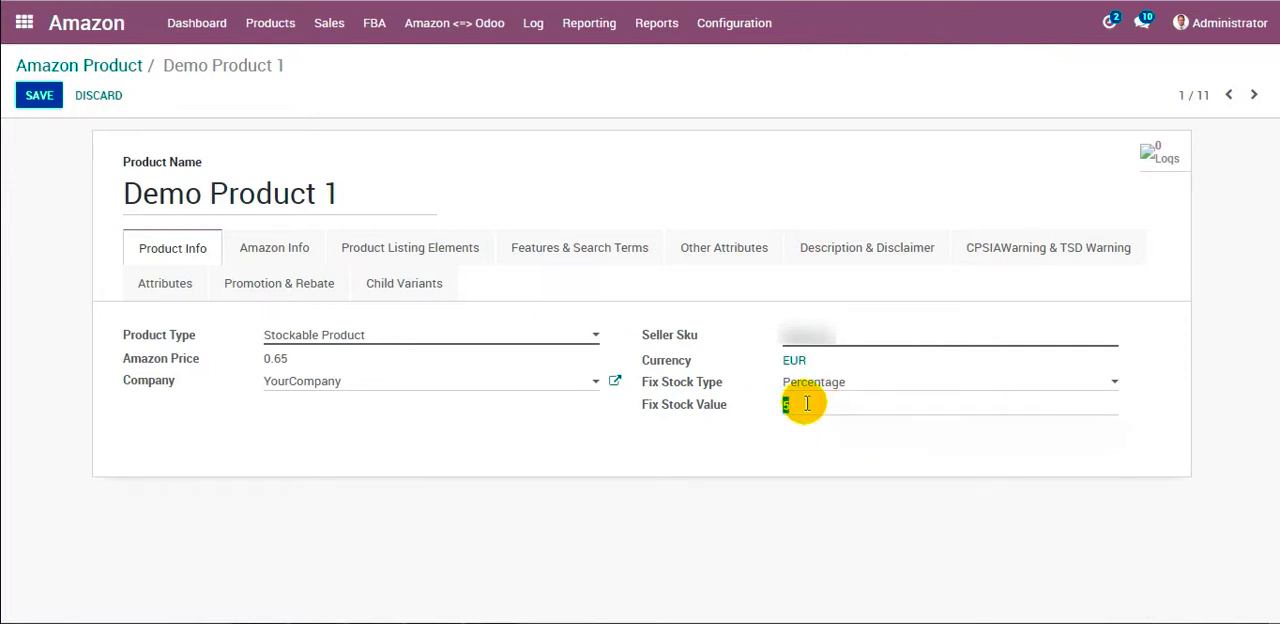
left_click(807, 404)
type("10")
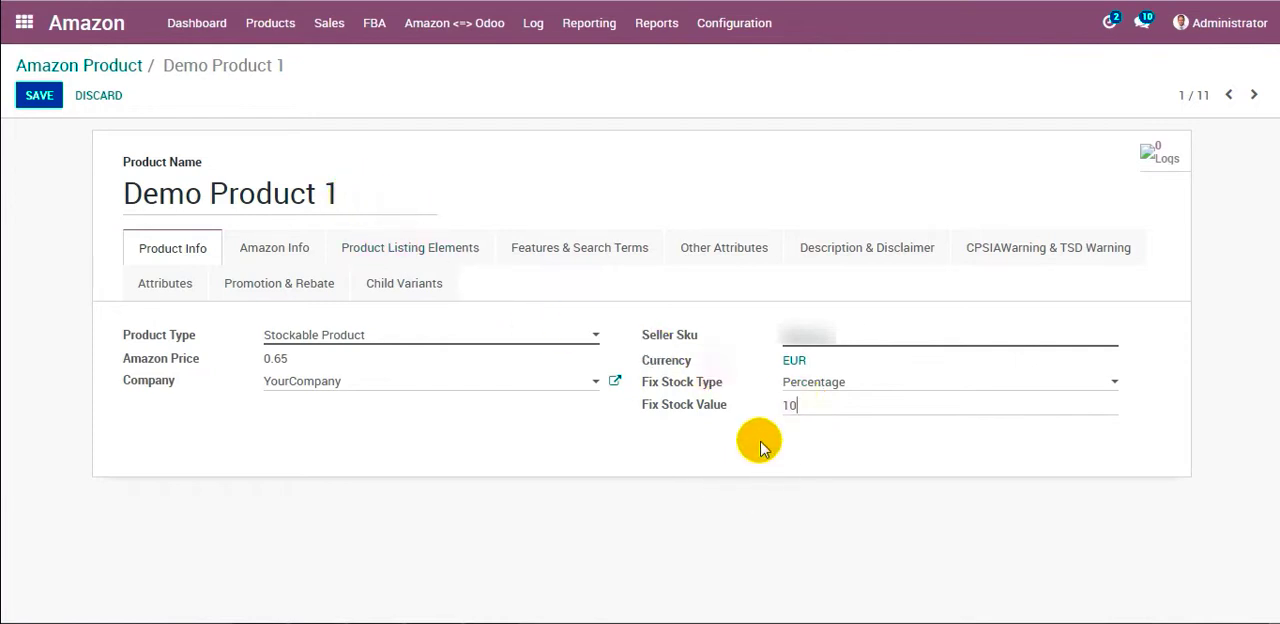
left_click(100, 66)
left_click(368, 152)
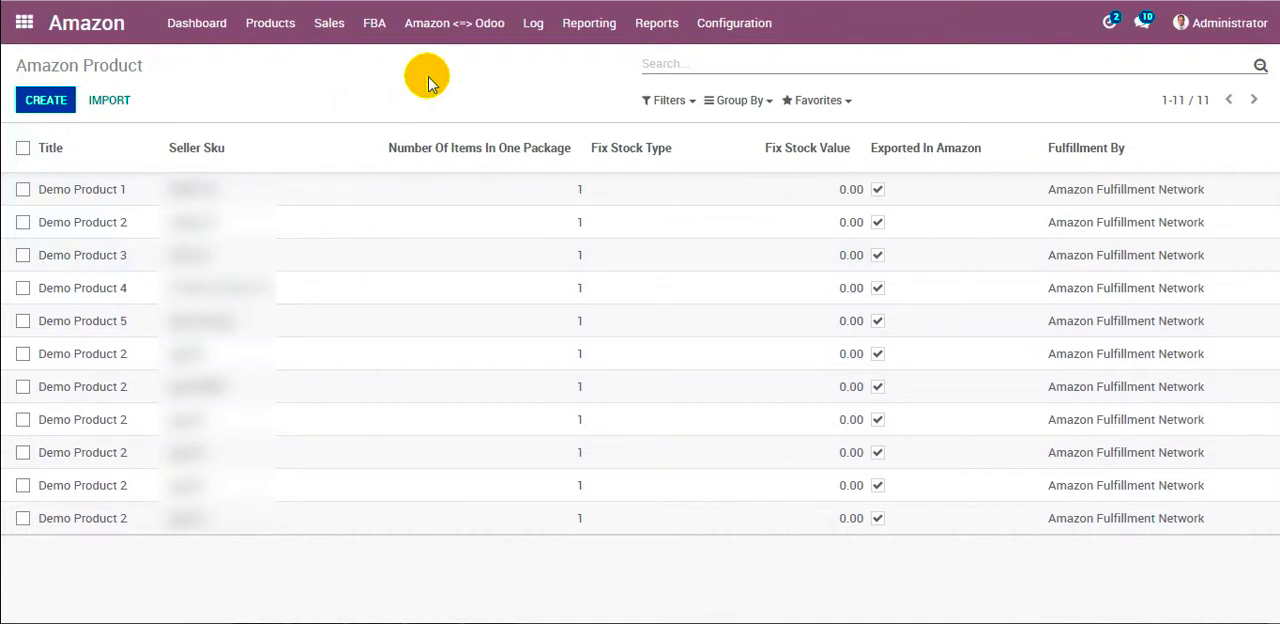
Examine the bulk actions for Demo Product 1 and the first Demo Product 2 and Demo Product 3 entries, and clear the selection.
left_click(23, 190)
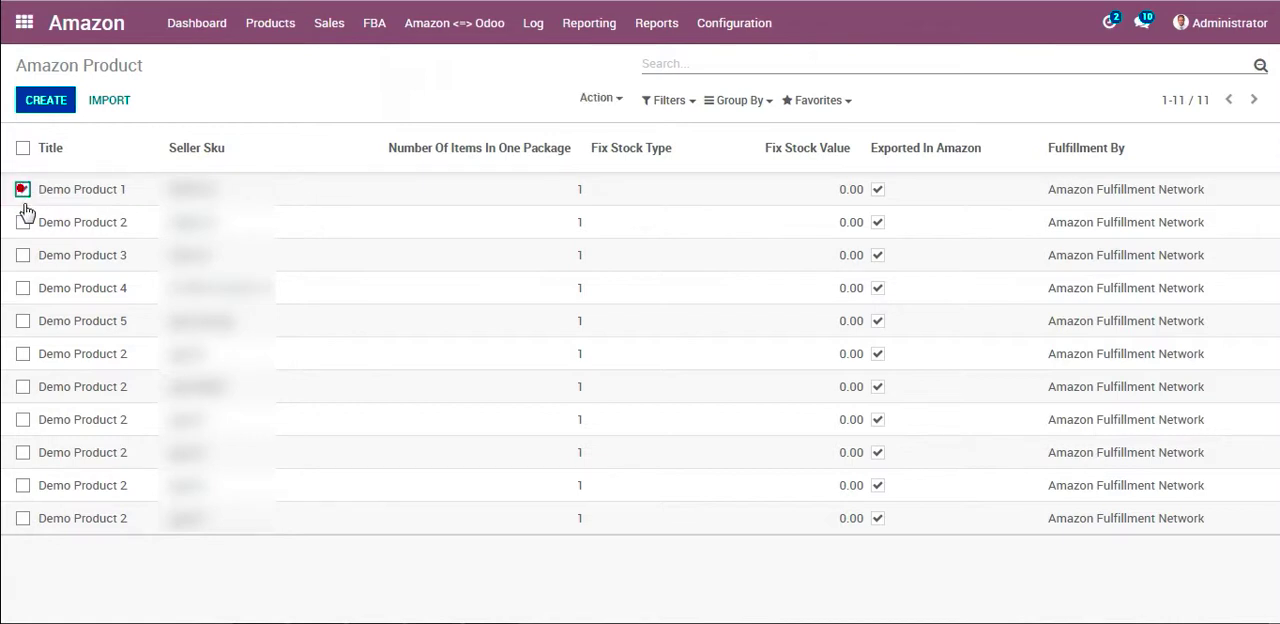
left_click(23, 224)
left_click(23, 255)
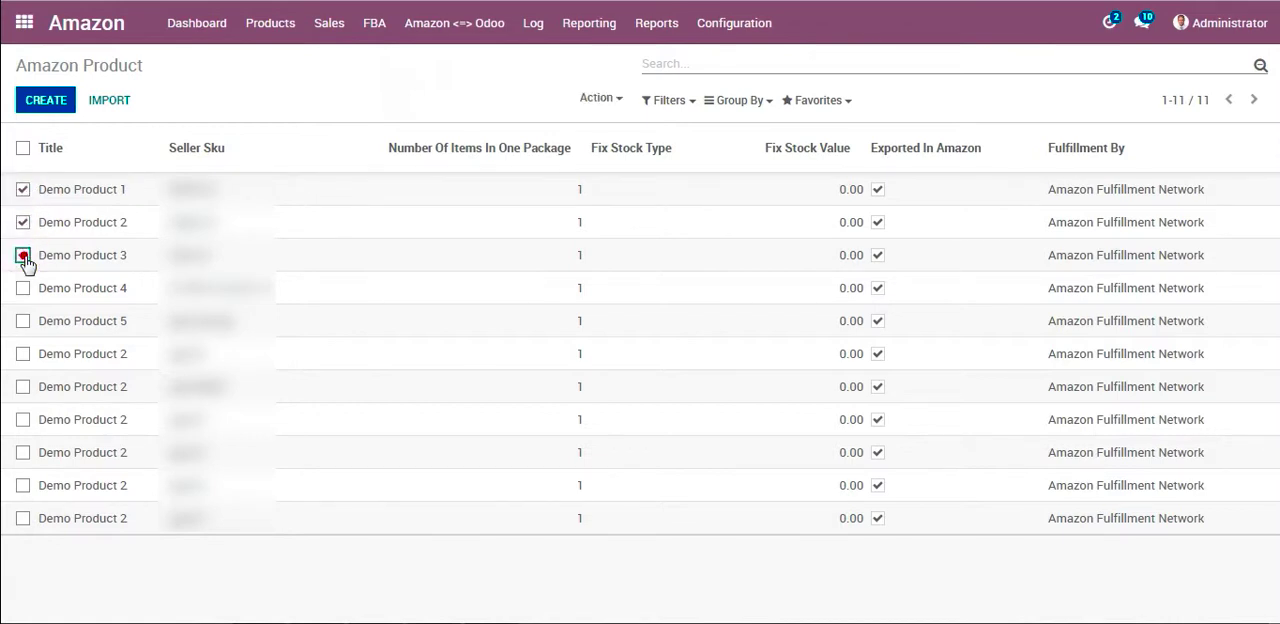
left_click(601, 97)
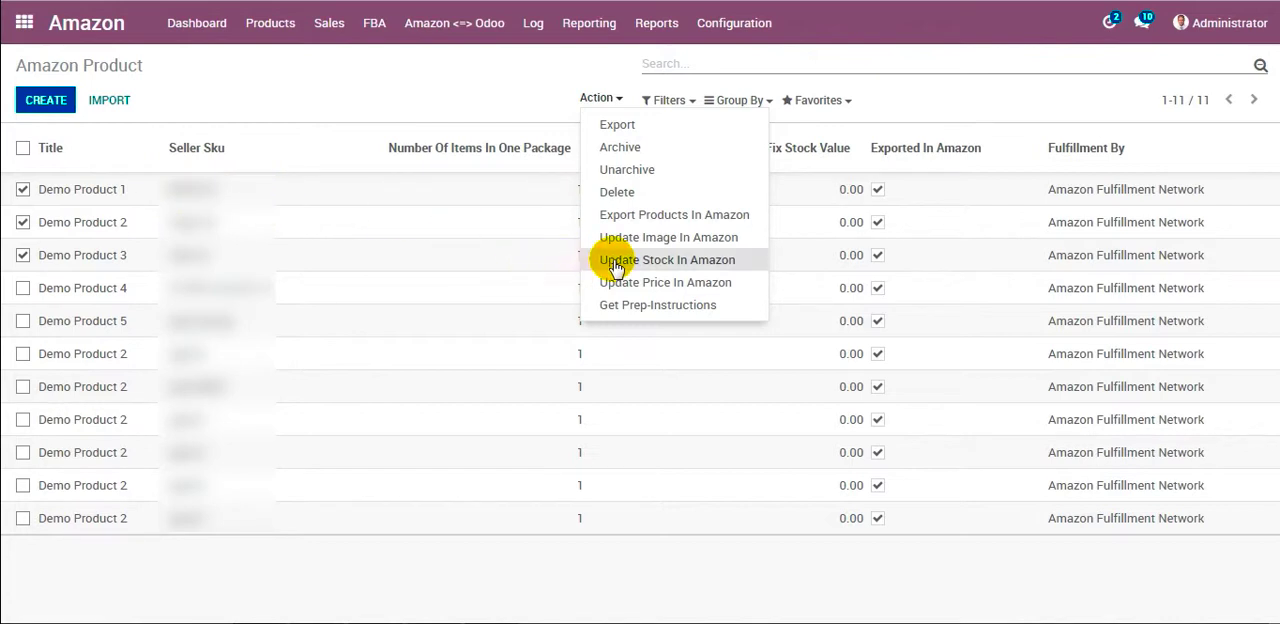
left_click(246, 69)
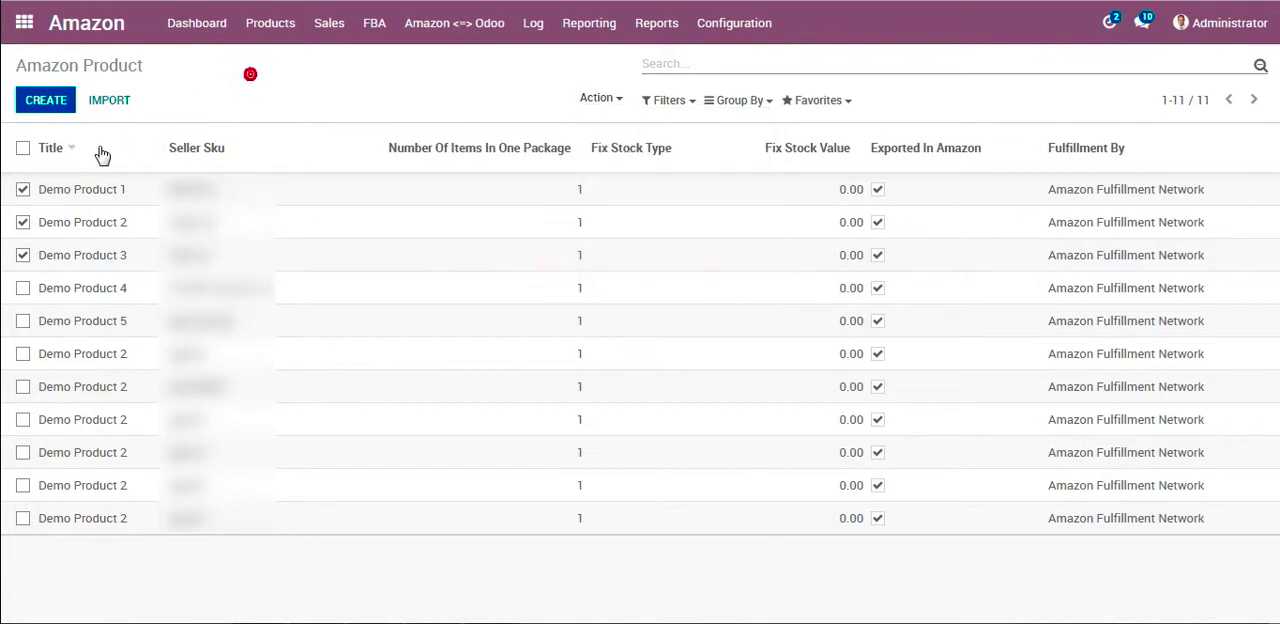
left_click(22, 189)
left_click(22, 222)
left_click(22, 255)
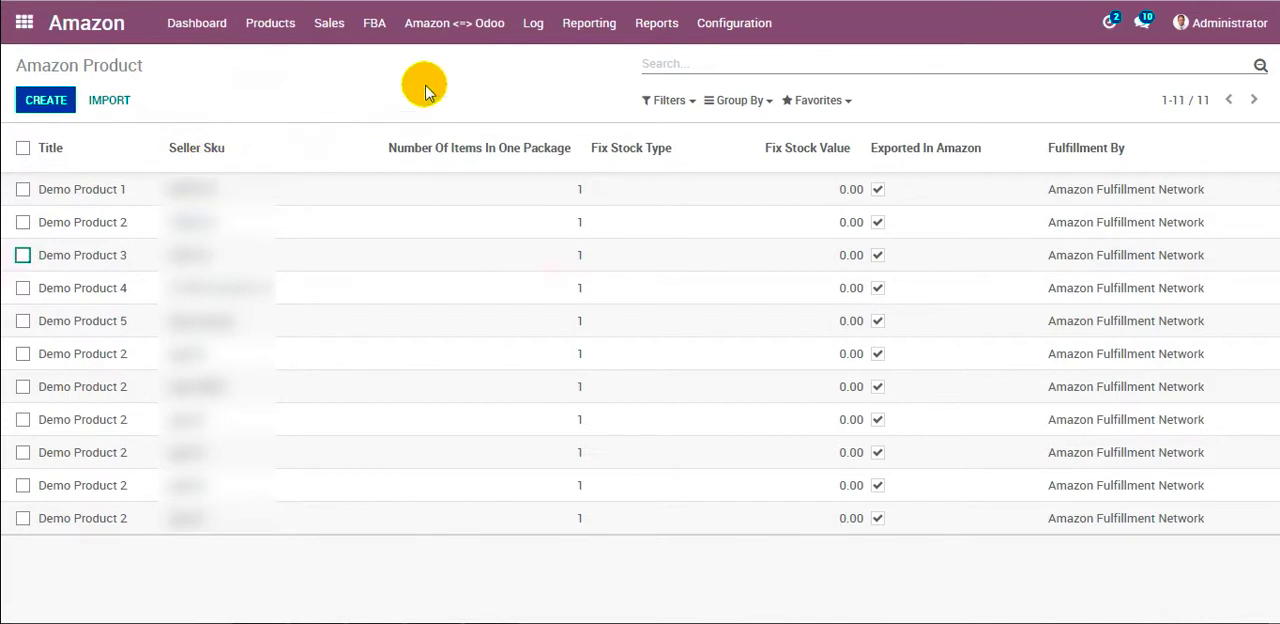
Choose Export Inventory in the Amazon Operations for all listed instances and cancel without executing it.
left_click(452, 30)
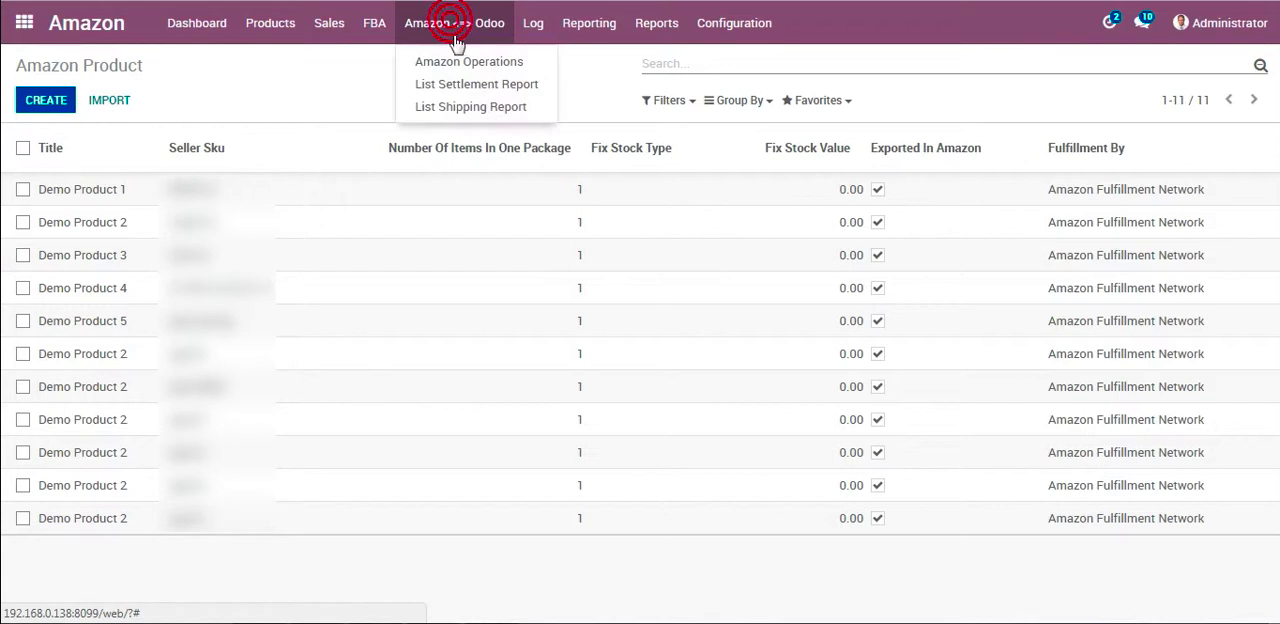
left_click(445, 61)
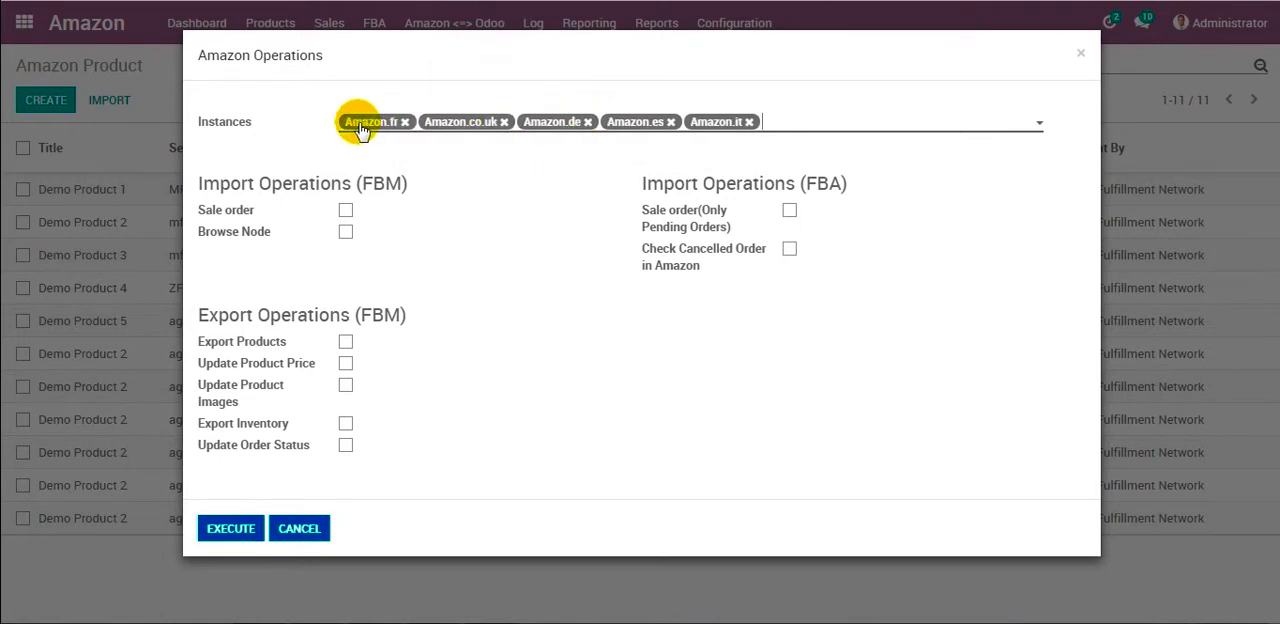
left_click(236, 423)
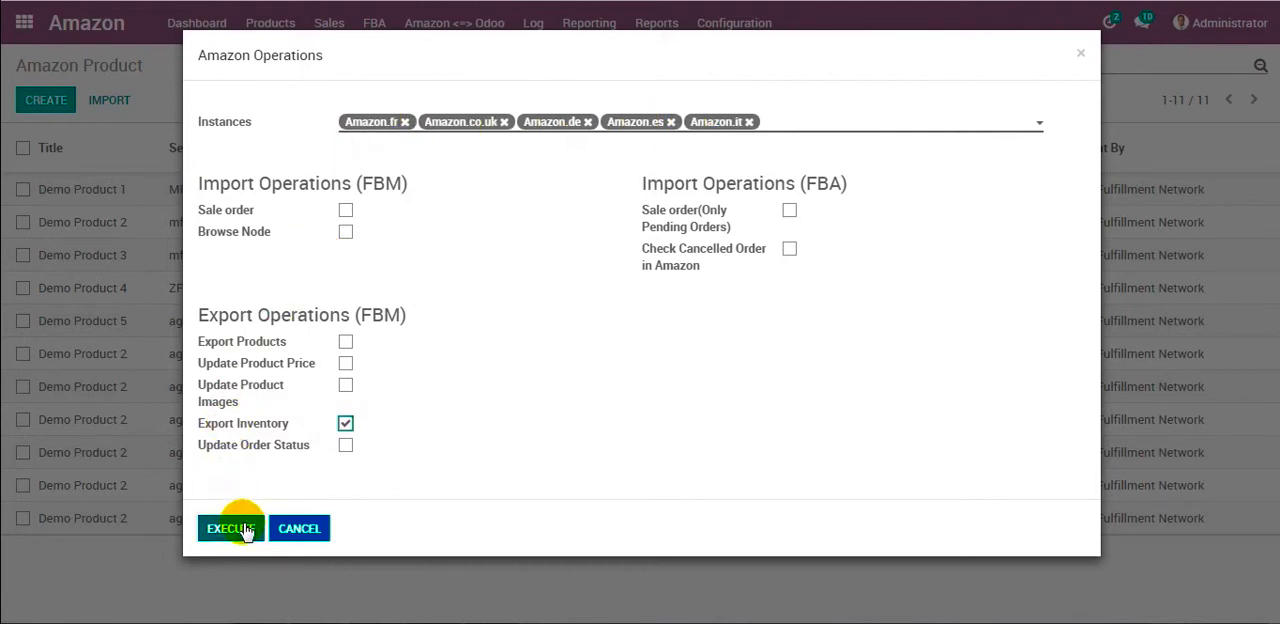
left_click(298, 529)
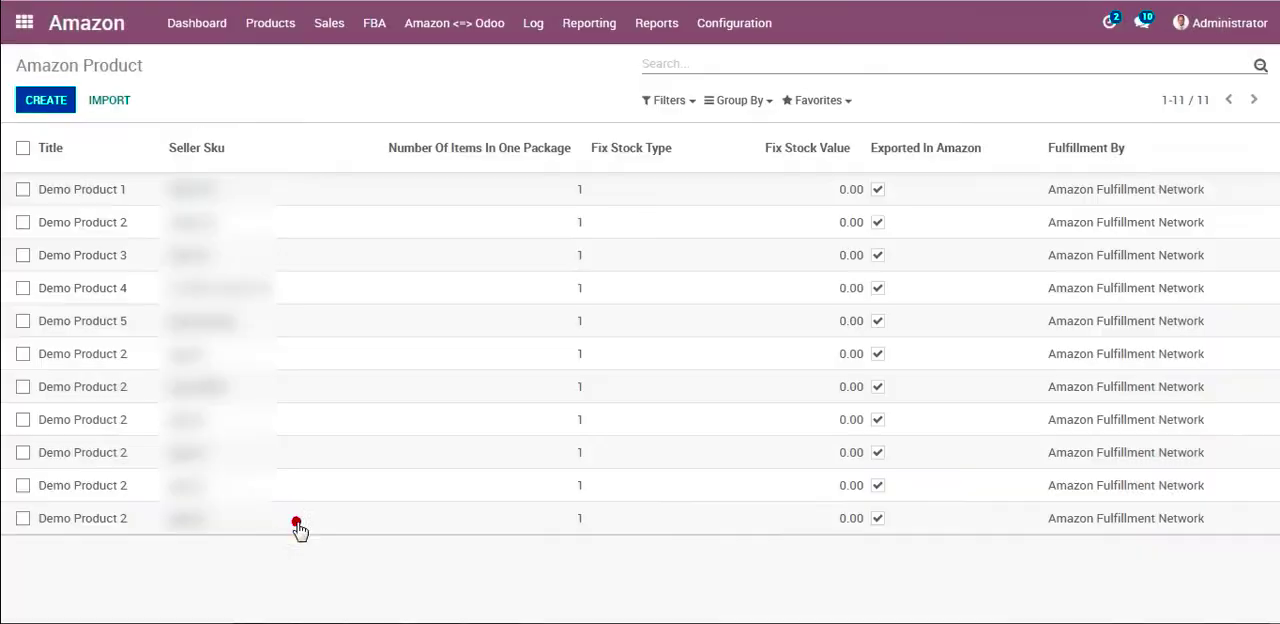